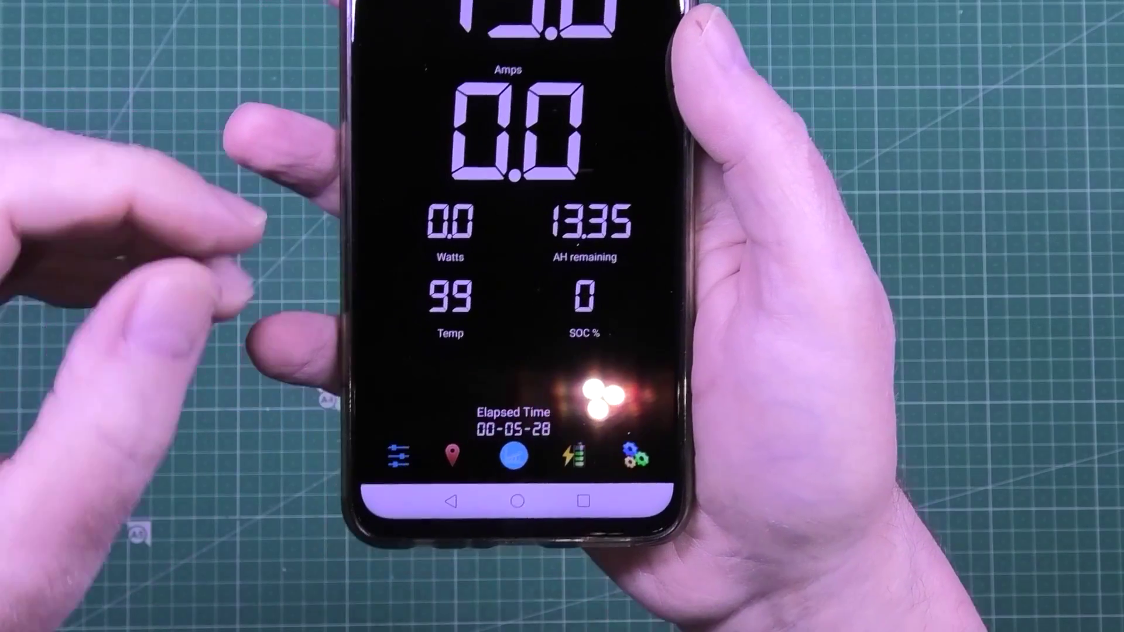
# Review the BMS protection settings list, then return to the live dashboard
pyautogui.click(398, 455)
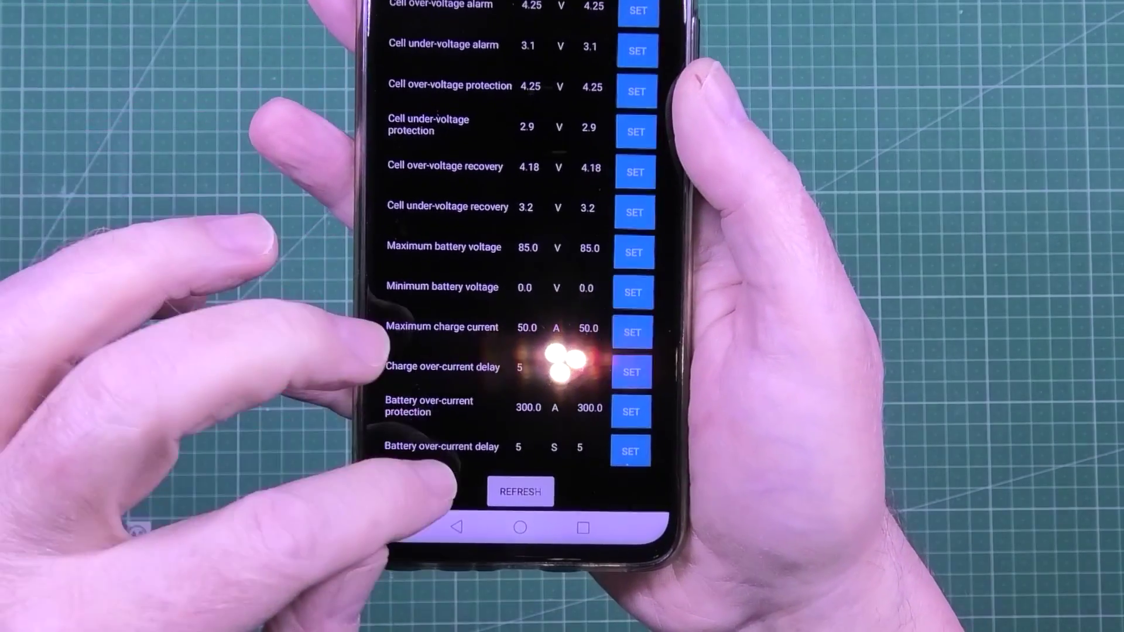
pyautogui.click(436, 558)
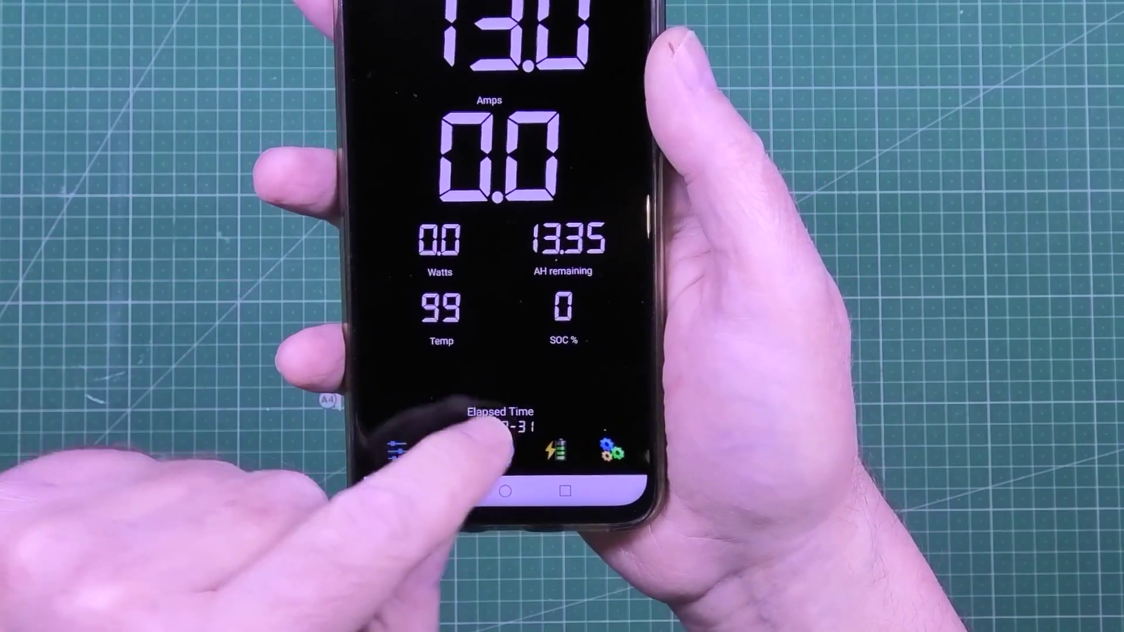
# Show the trip summary of recorded maximum amps, lowest voltage and FET temperature
pyautogui.click(497, 447)
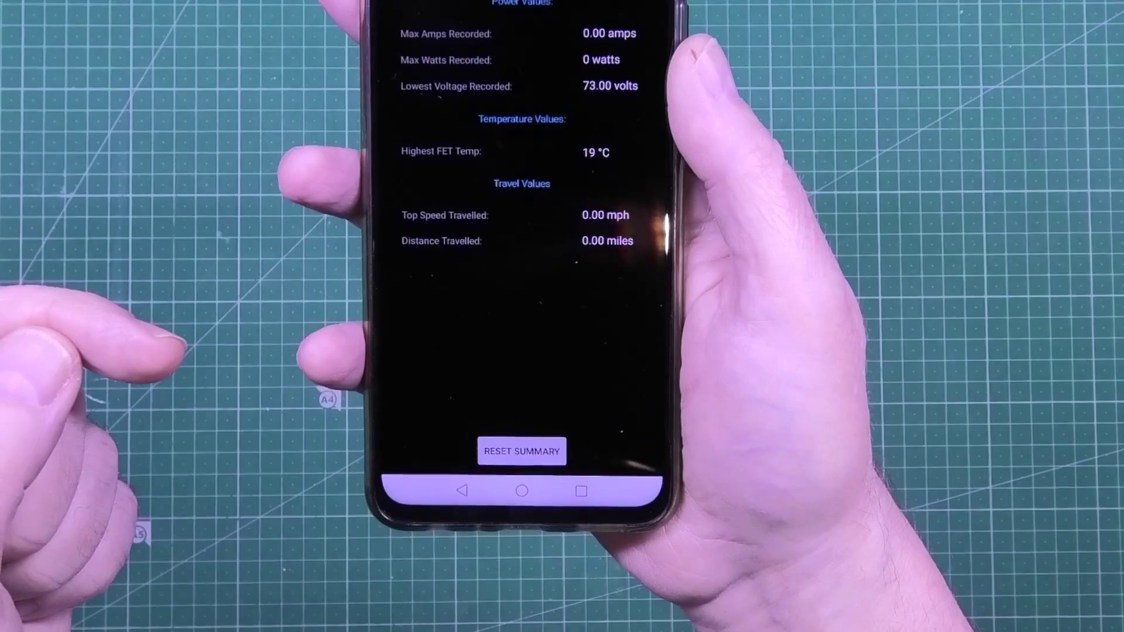